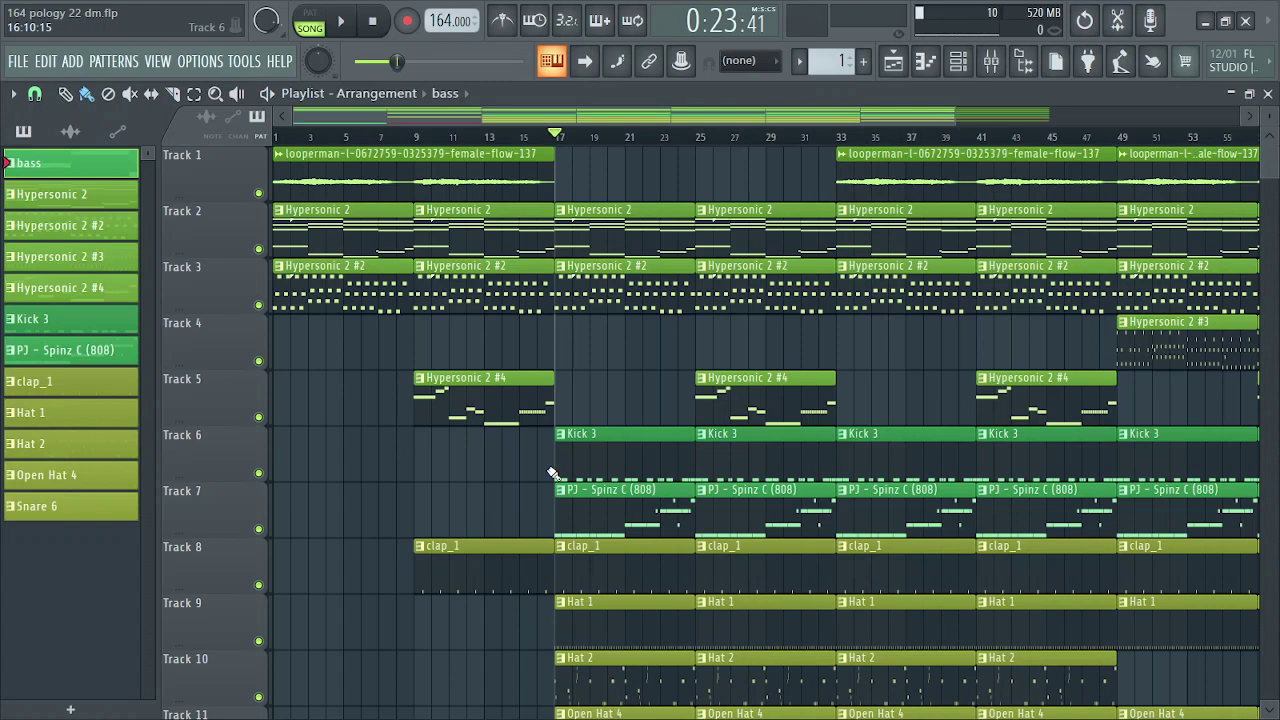
Step: Show the mixer and play the song to hear the existing mix
key("F9")
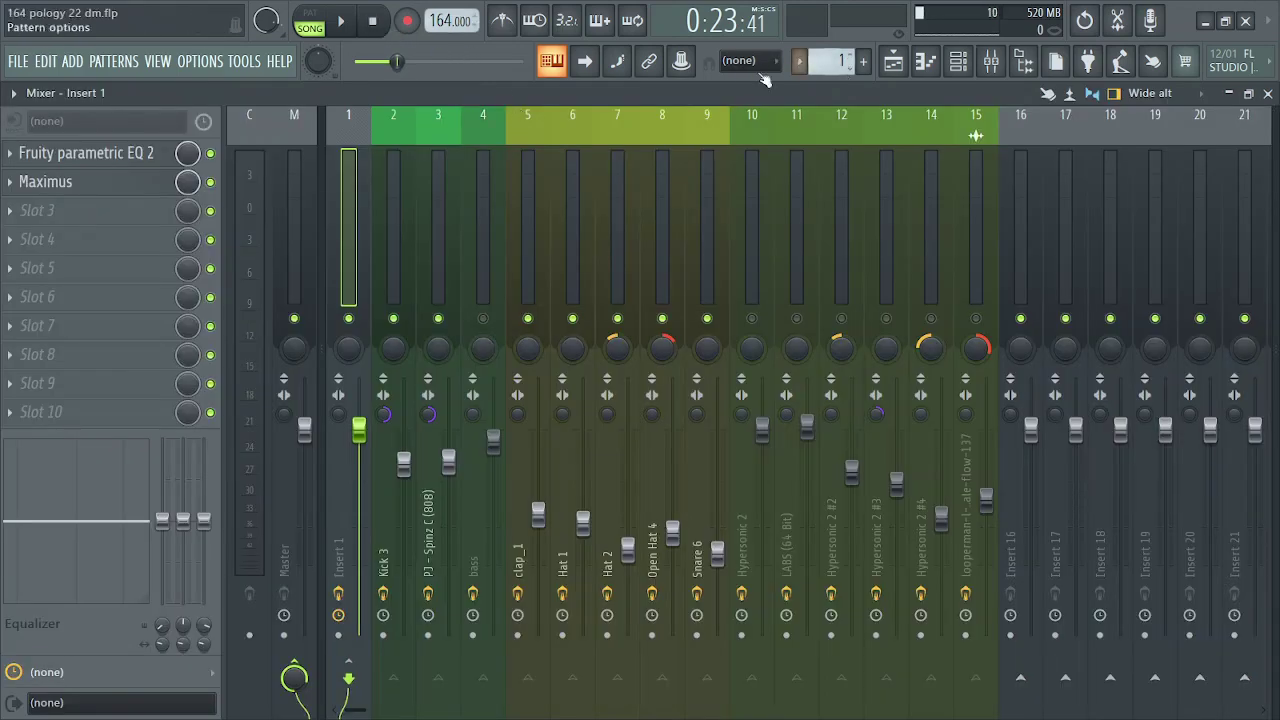
left_click(341, 21)
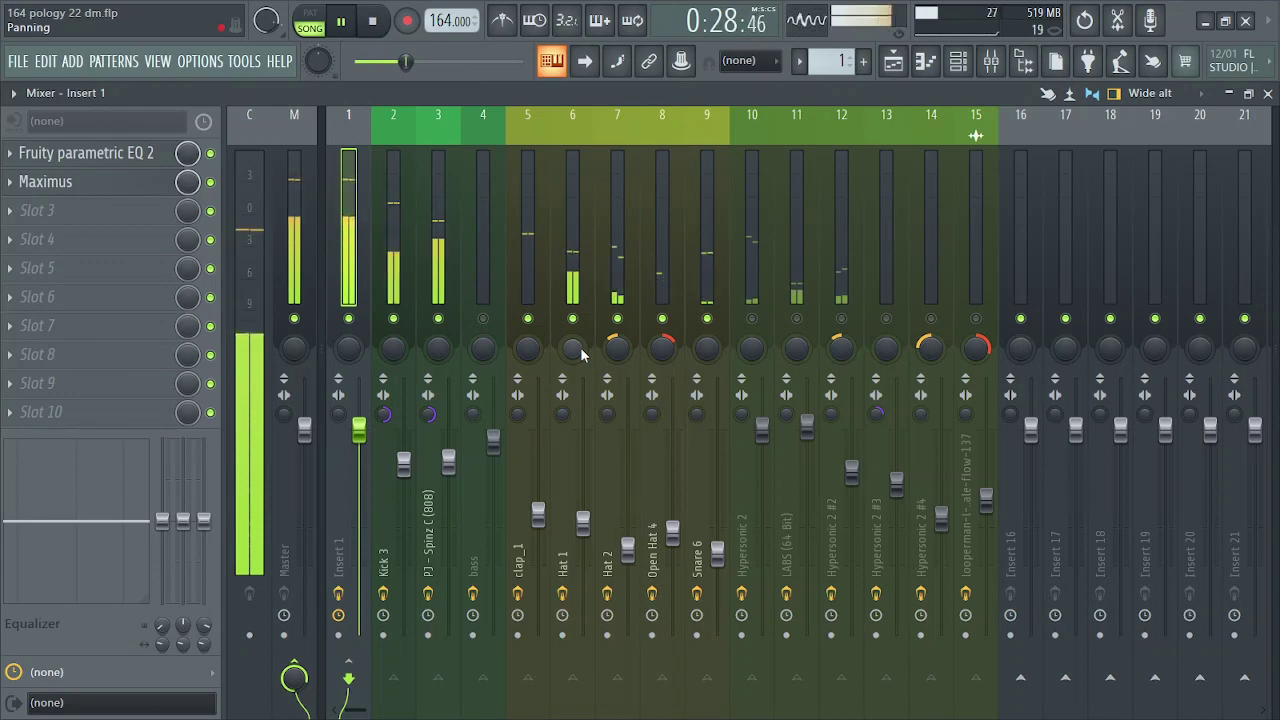
key("space")
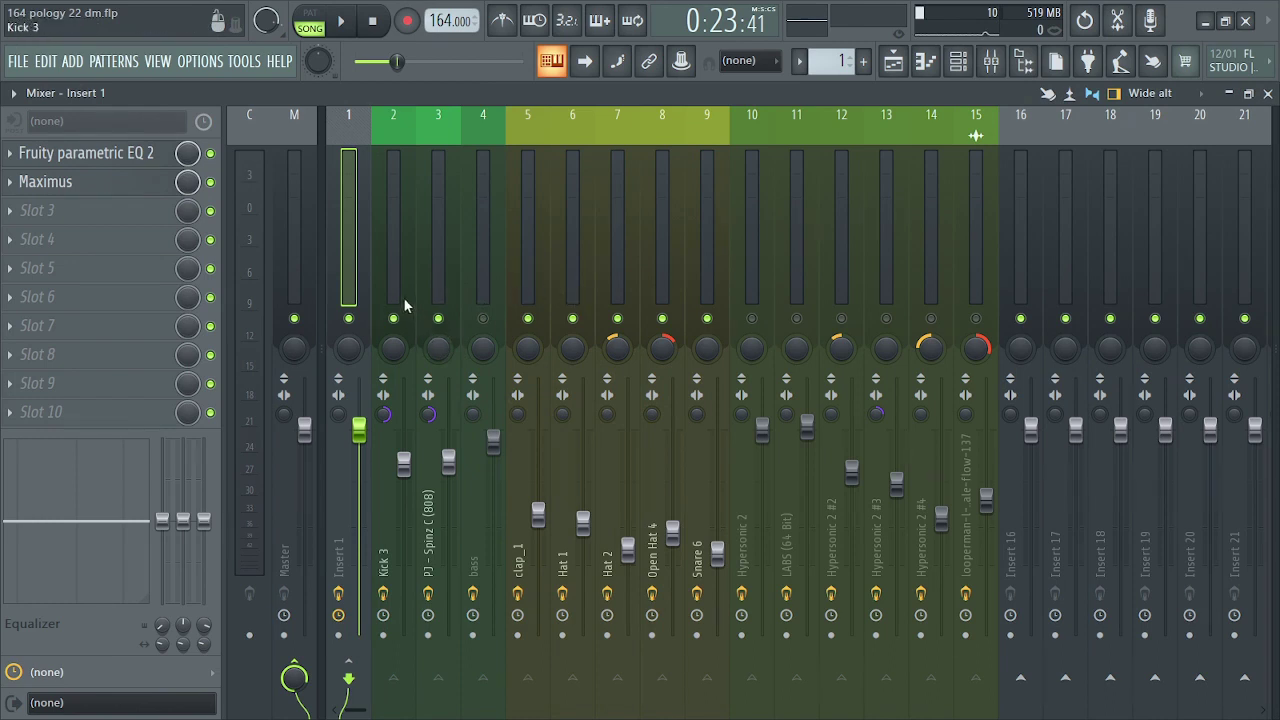
Step: Revert the kick, 808 and bass mixer tracks (inserts 2 to 4) to their unmixed state and listen to the arrangement
left_click(390, 255)
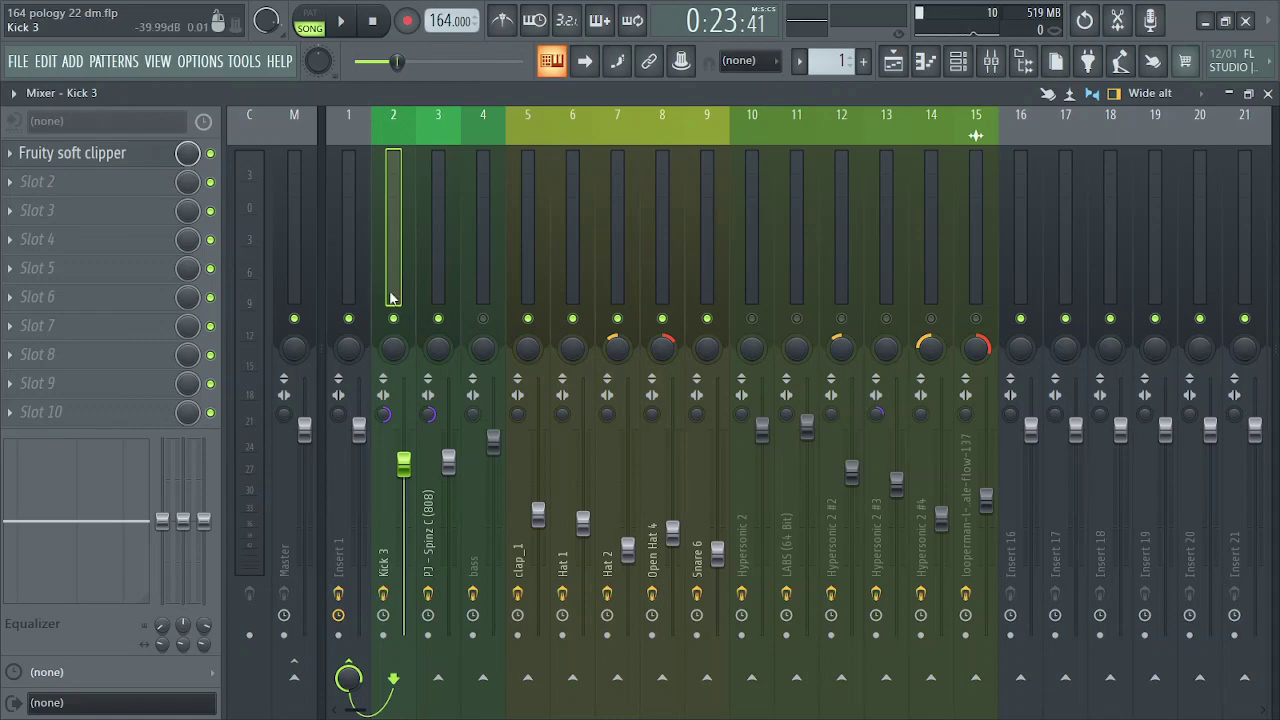
key("ctrl+z")
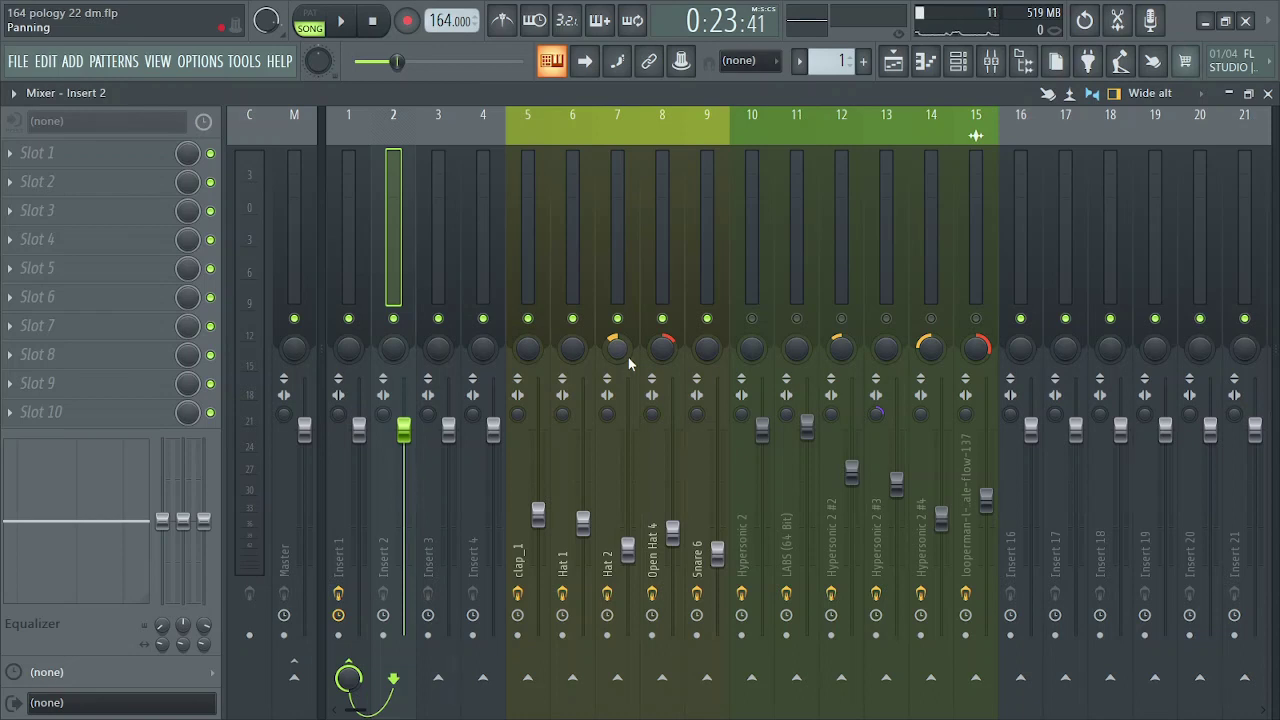
key("space")
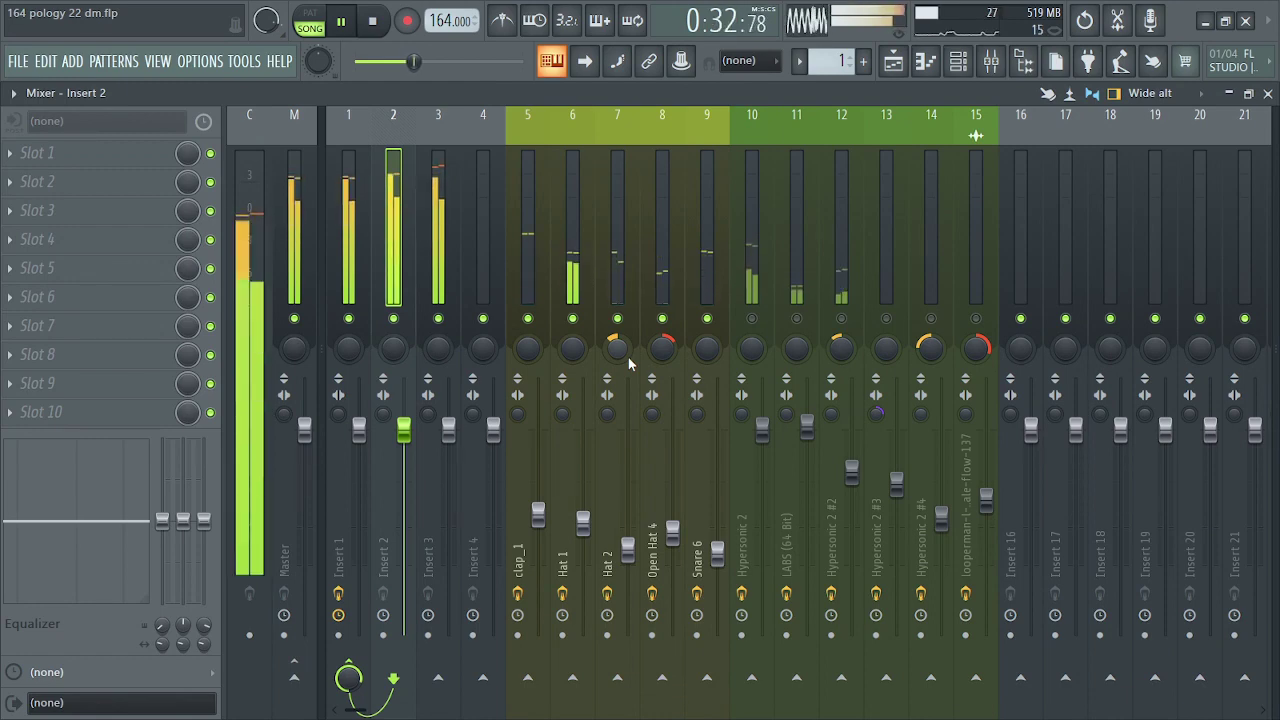
key("space")
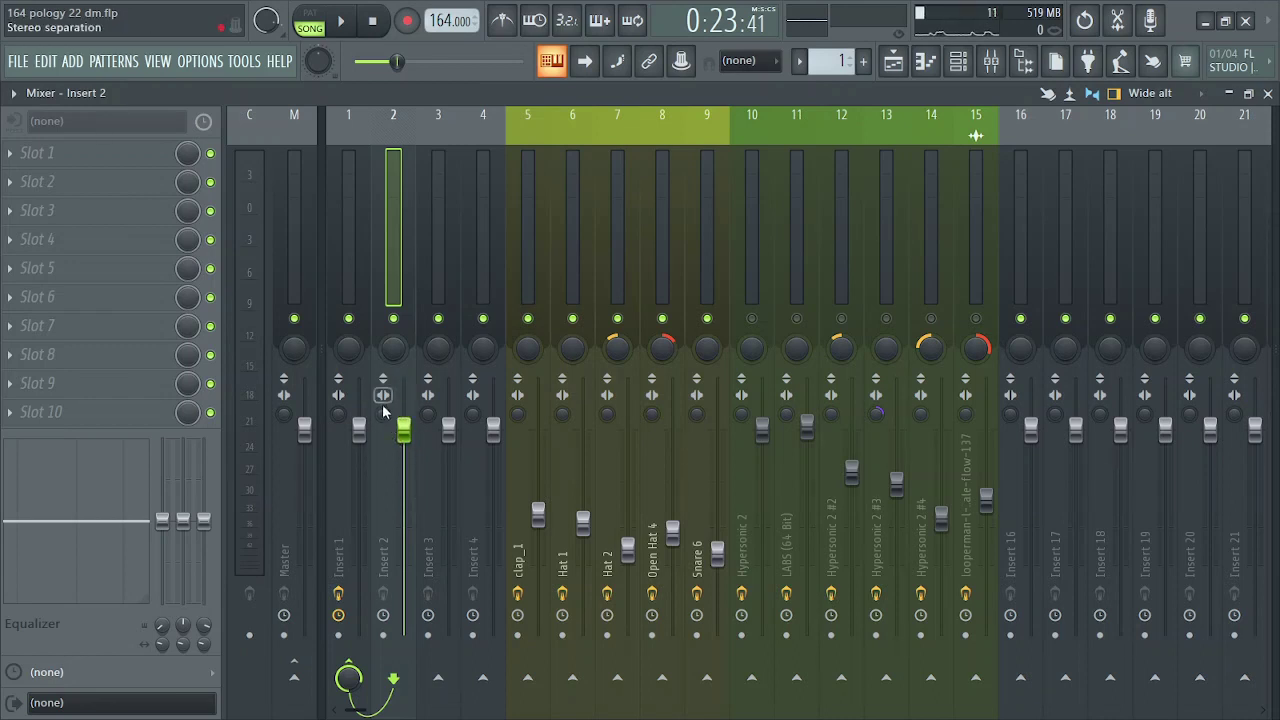
Step: Turn up the stereo separation knobs on mixer inserts 2 and 3
left_click_drag(391, 427, 428, 390)
left_click(429, 415)
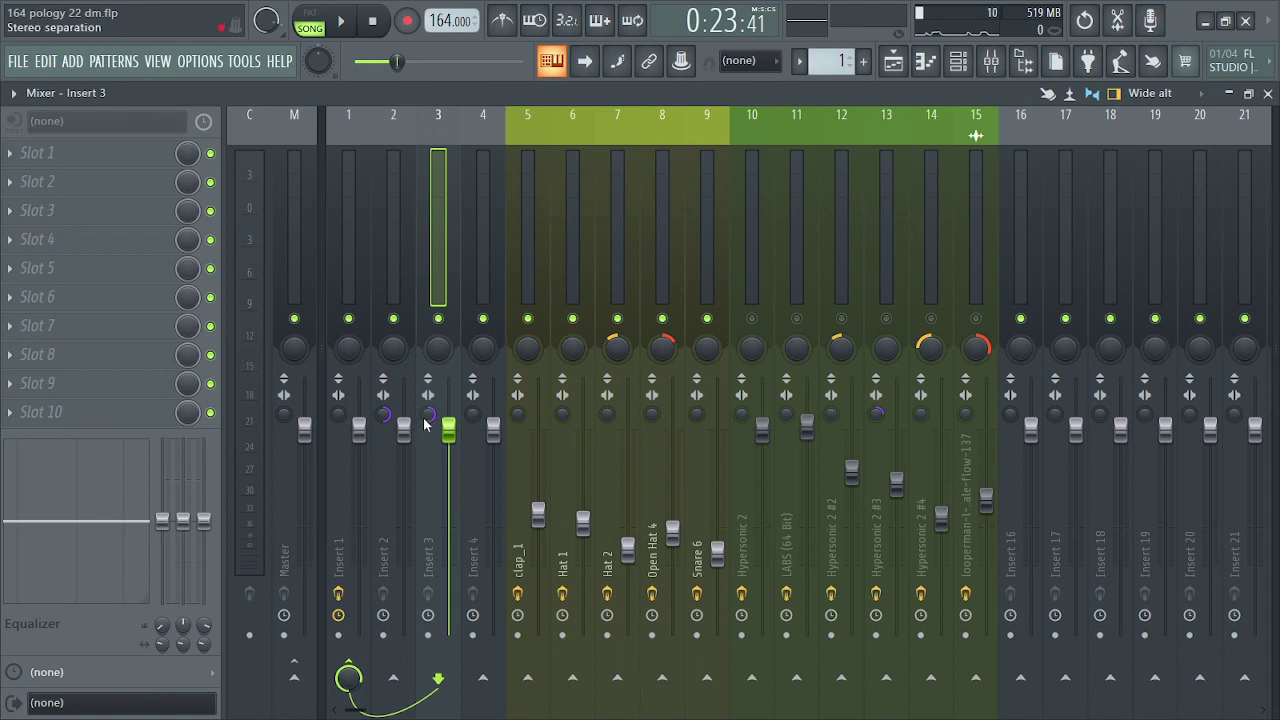
Step: Rename mixer insert 3 as 808
right_click(432, 245)
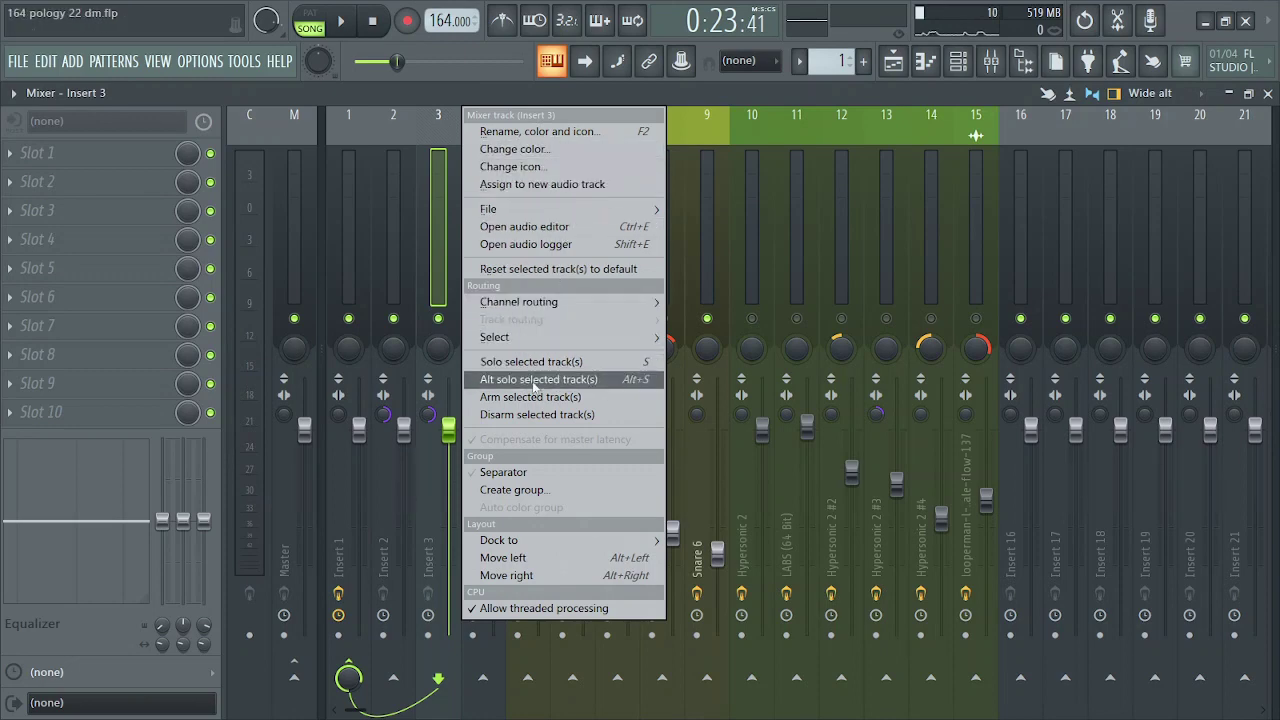
left_click(543, 131)
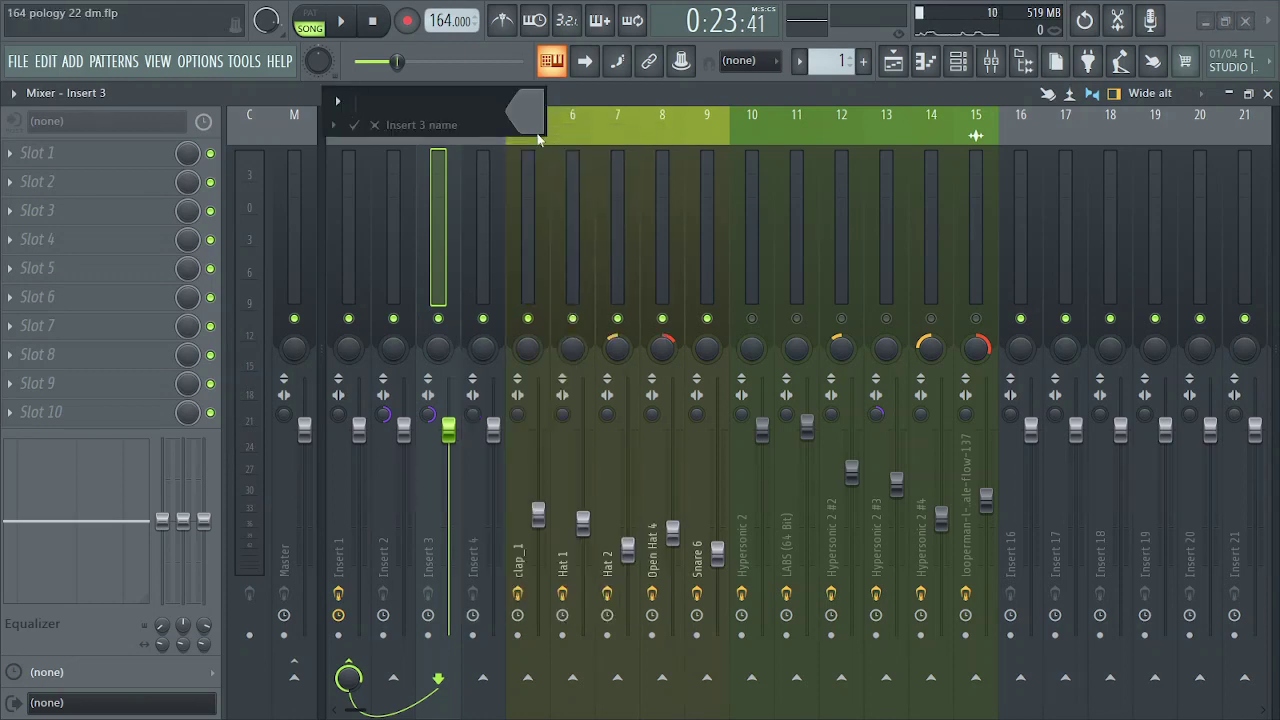
type("808")
key("Return")
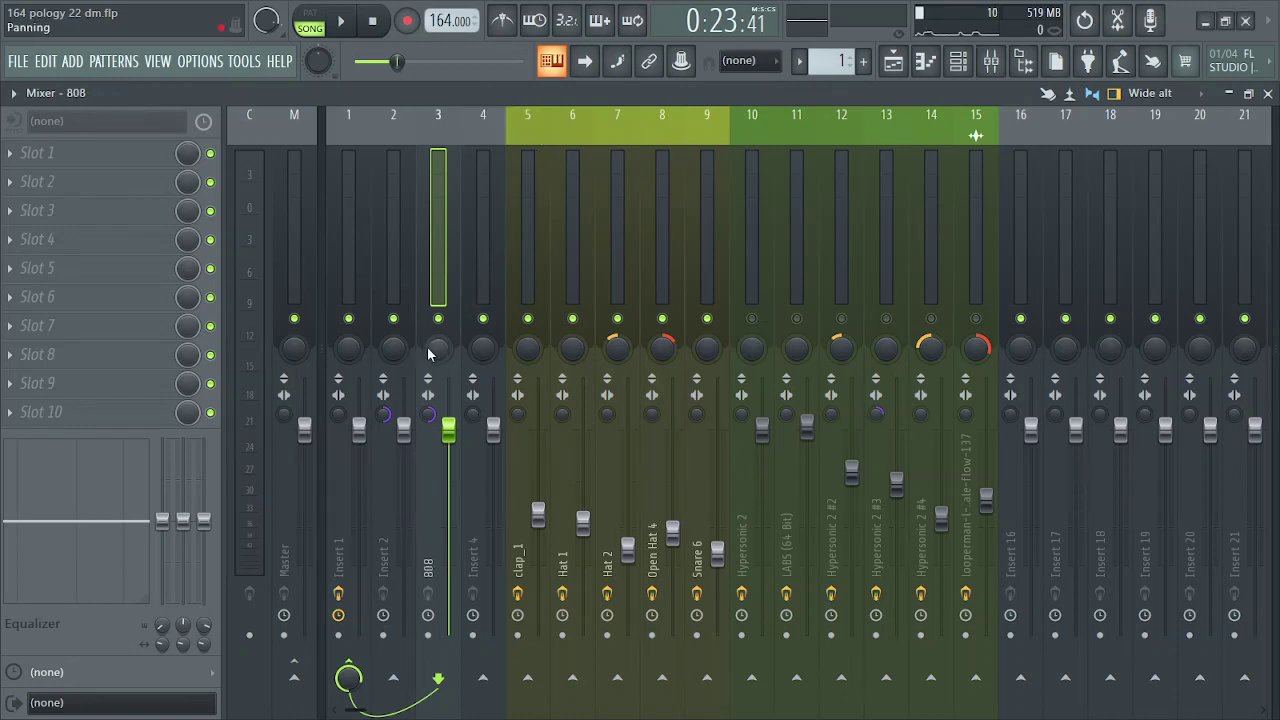
Step: Rename mixer insert 2 as kick
right_click(396, 269)
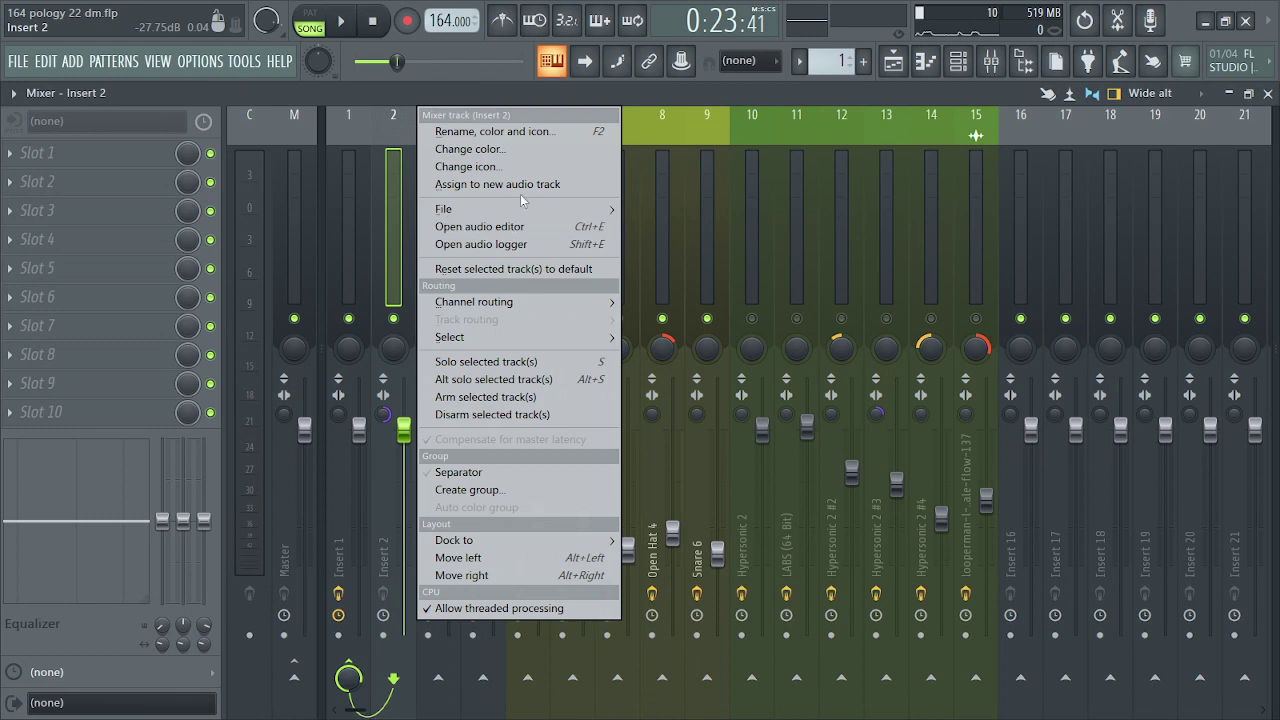
left_click(532, 133)
type("k")
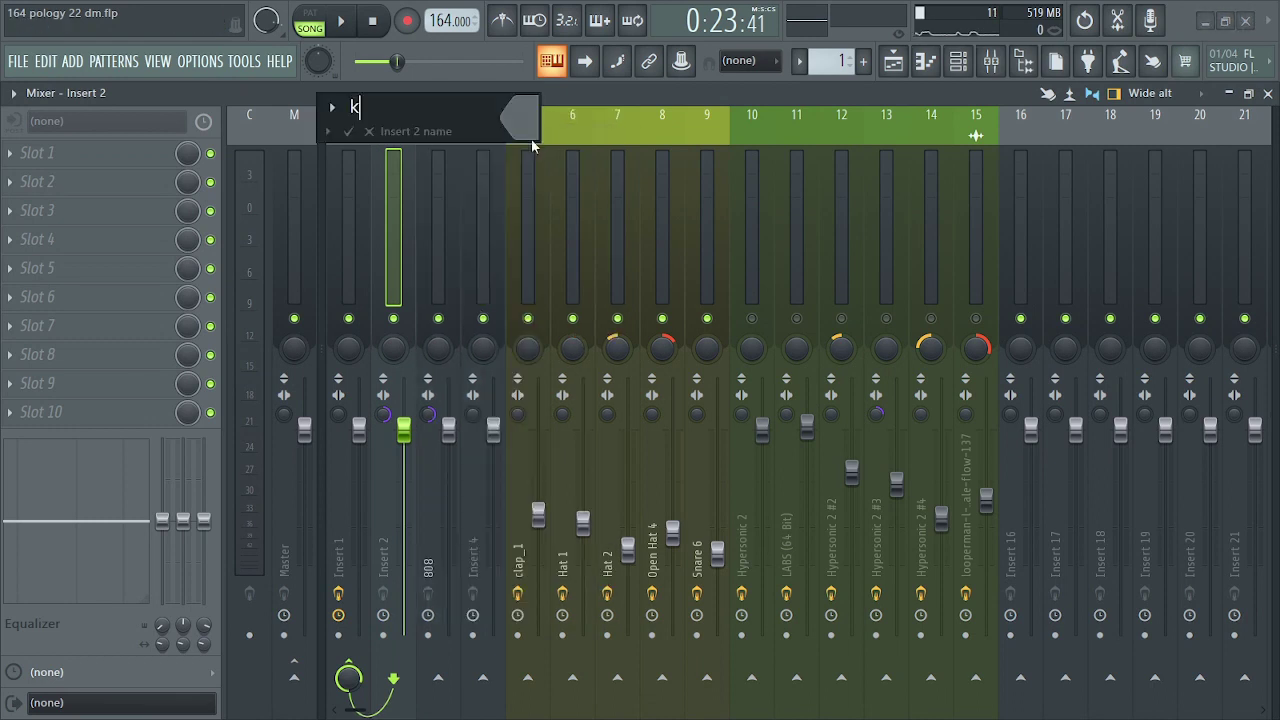
type("ick")
key("Return")
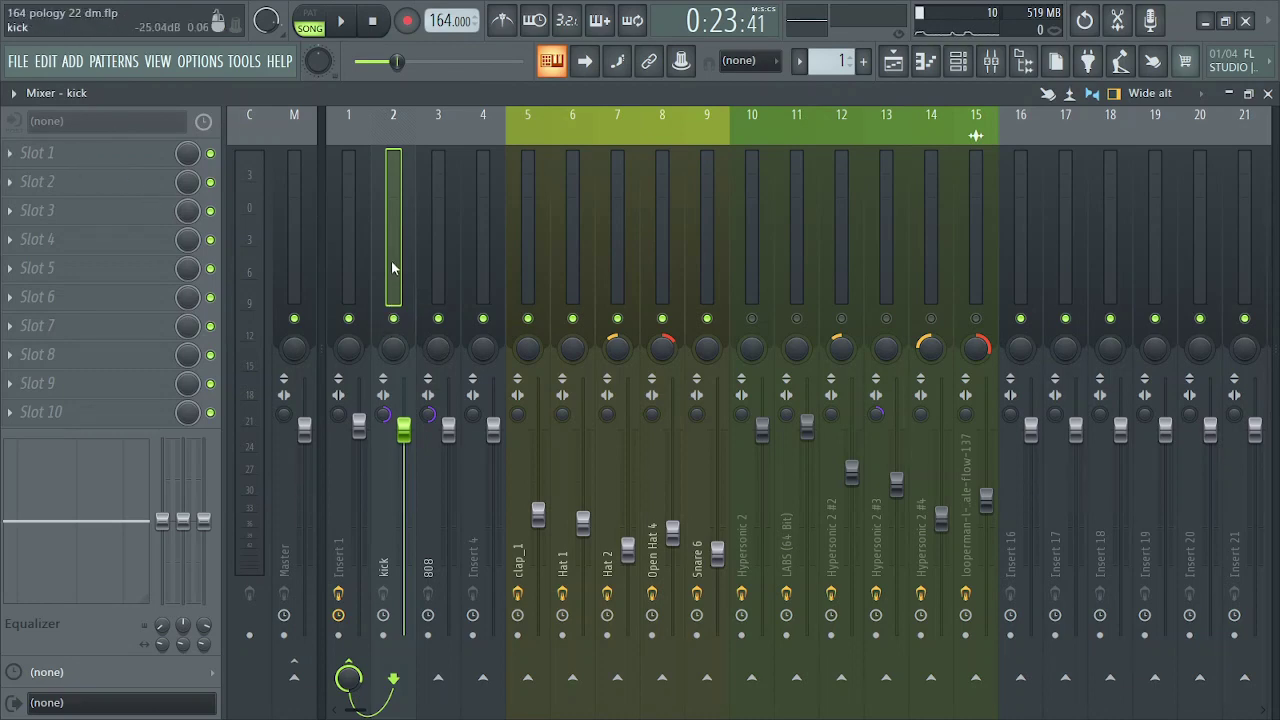
Step: Add Fruity Soft Clipper to the kick track's first effect slot and set its post gain to 60%
left_click(45, 160)
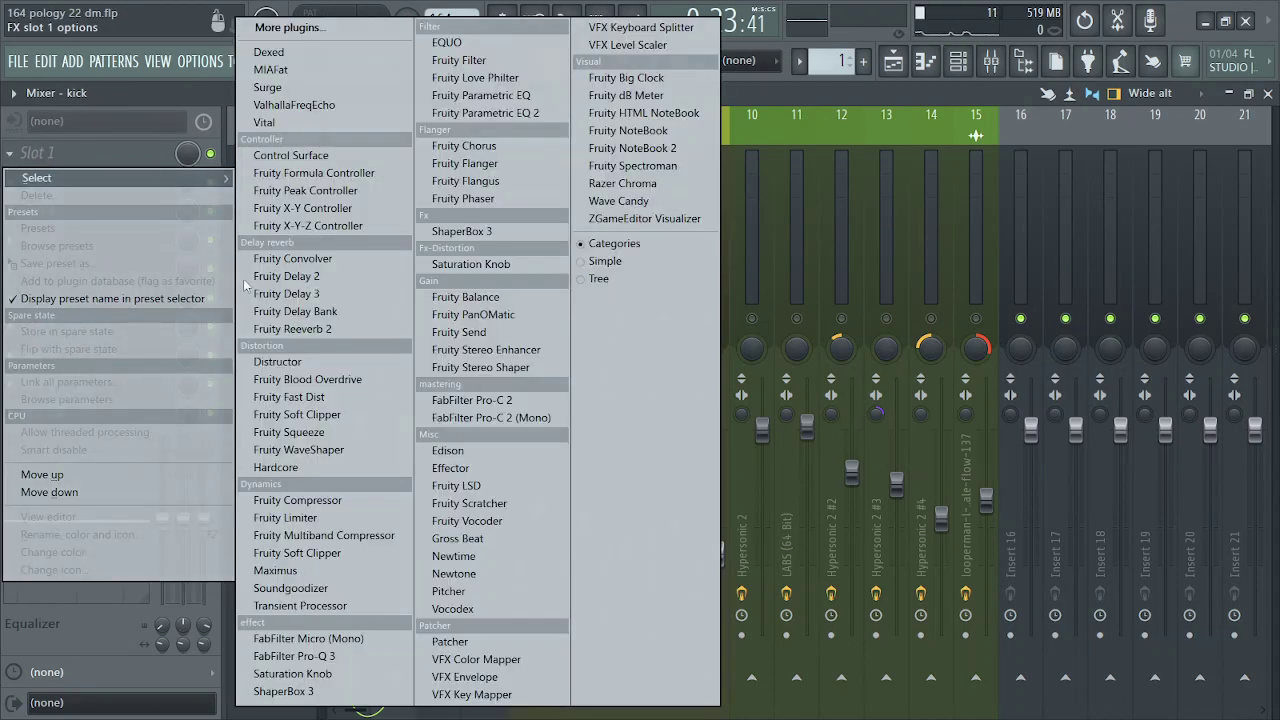
left_click(295, 553)
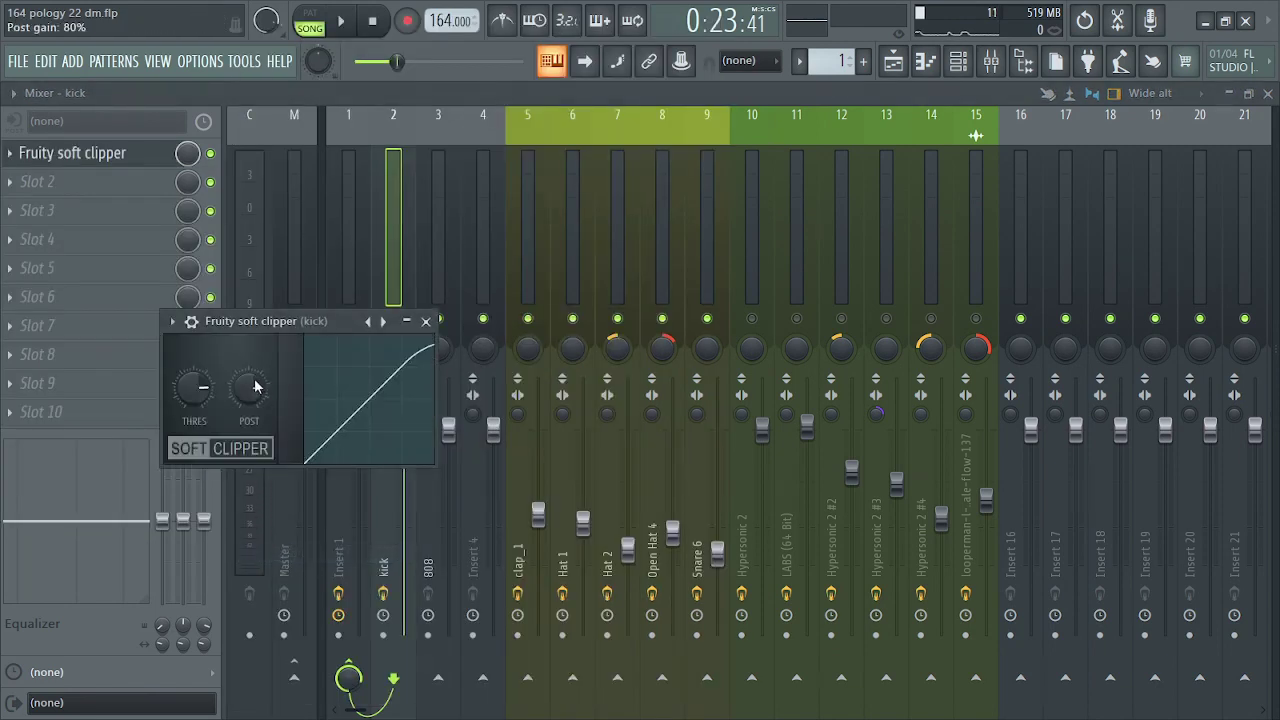
left_click_drag(249, 388, 249, 418)
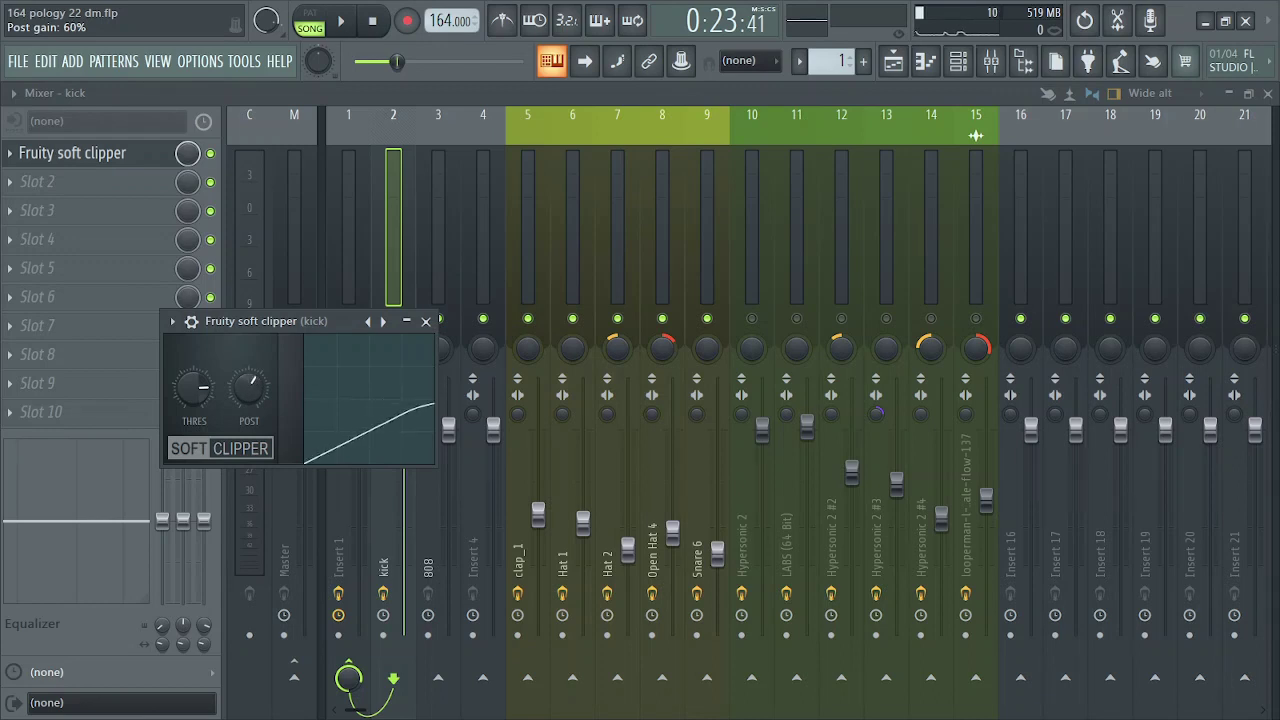
left_click(426, 322)
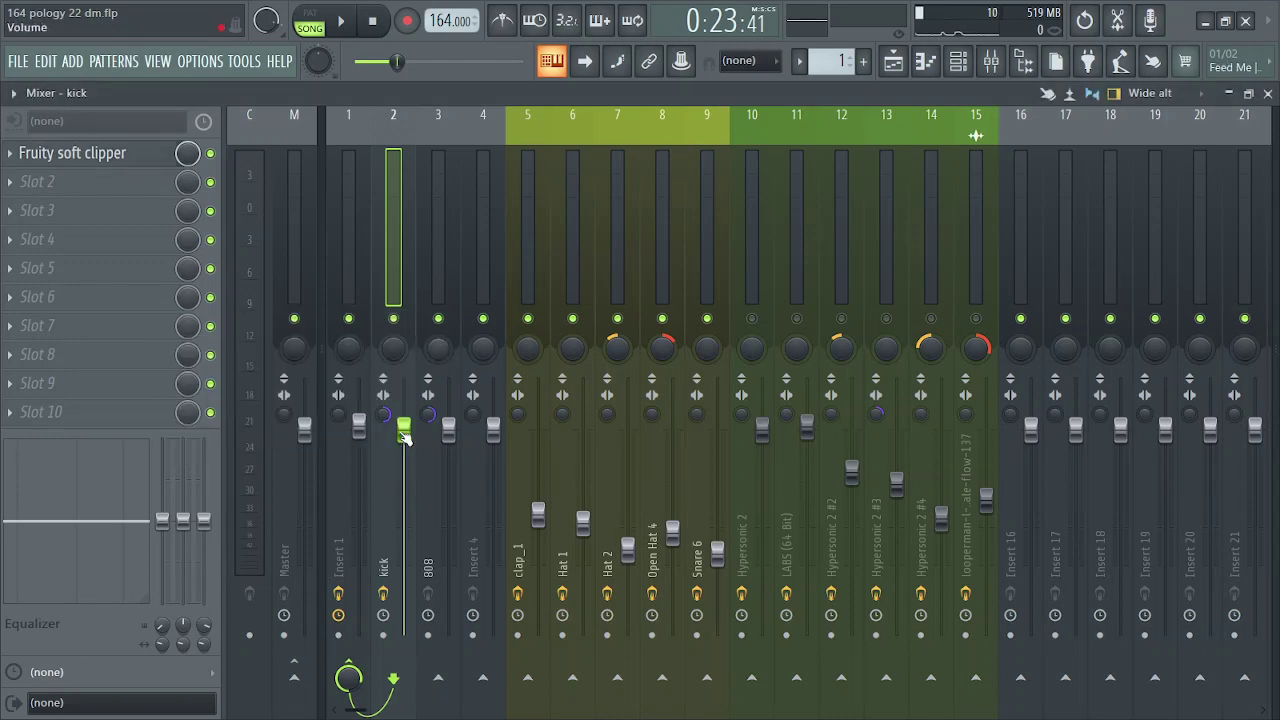
Step: Add Fruity Soft Clipper to the 808 track with 50% post gain, and slightly lower its threshold while the song plays
left_click(438, 292)
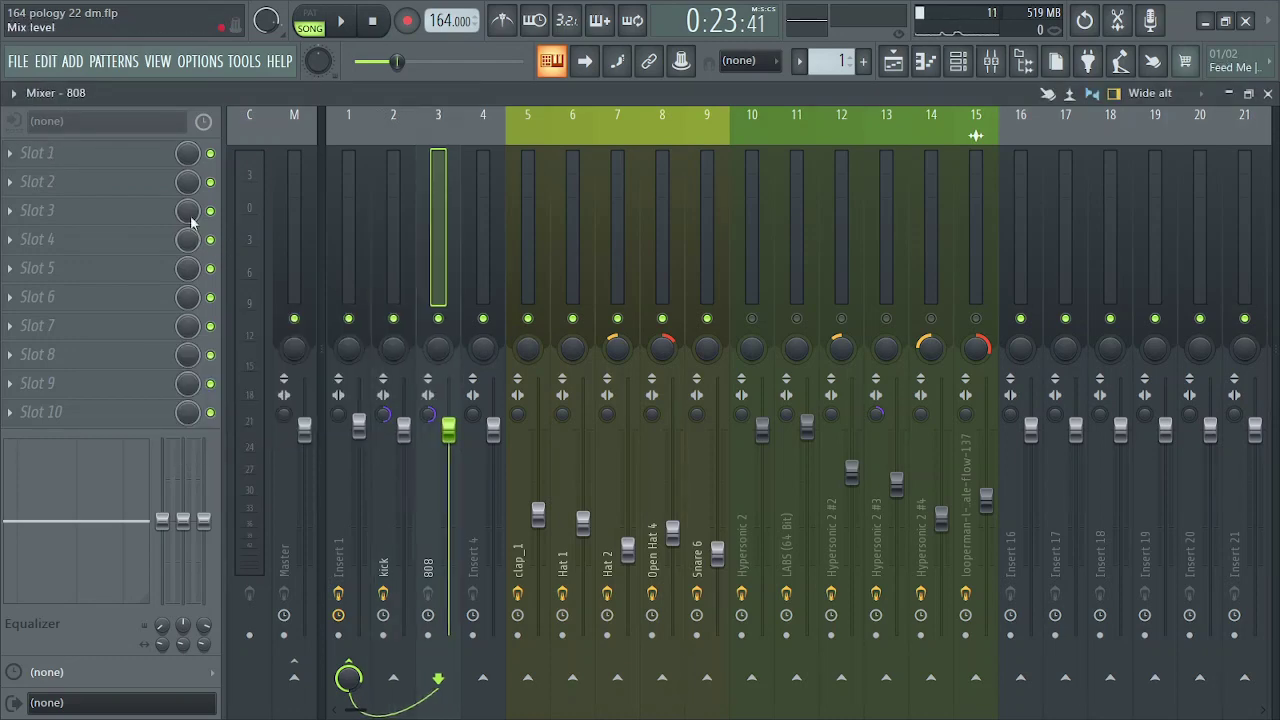
left_click(82, 150)
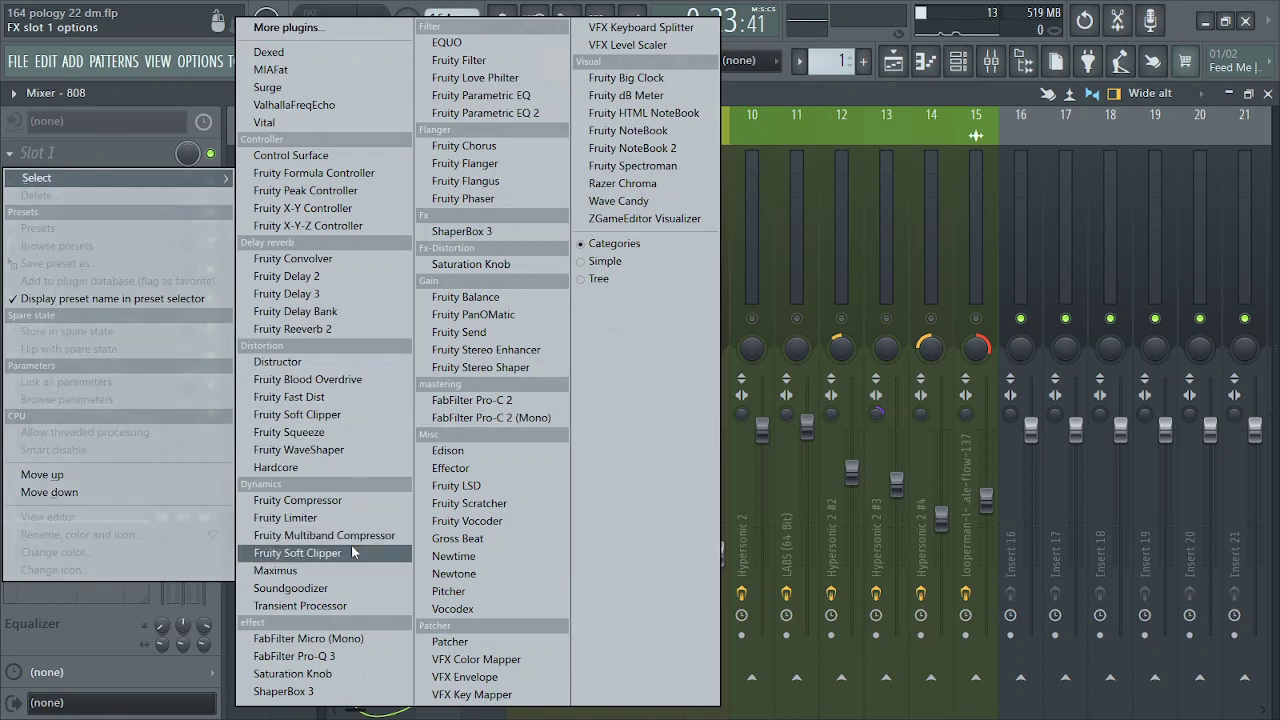
left_click(328, 415)
left_click_drag(95, 235, 95, 265)
key("space")
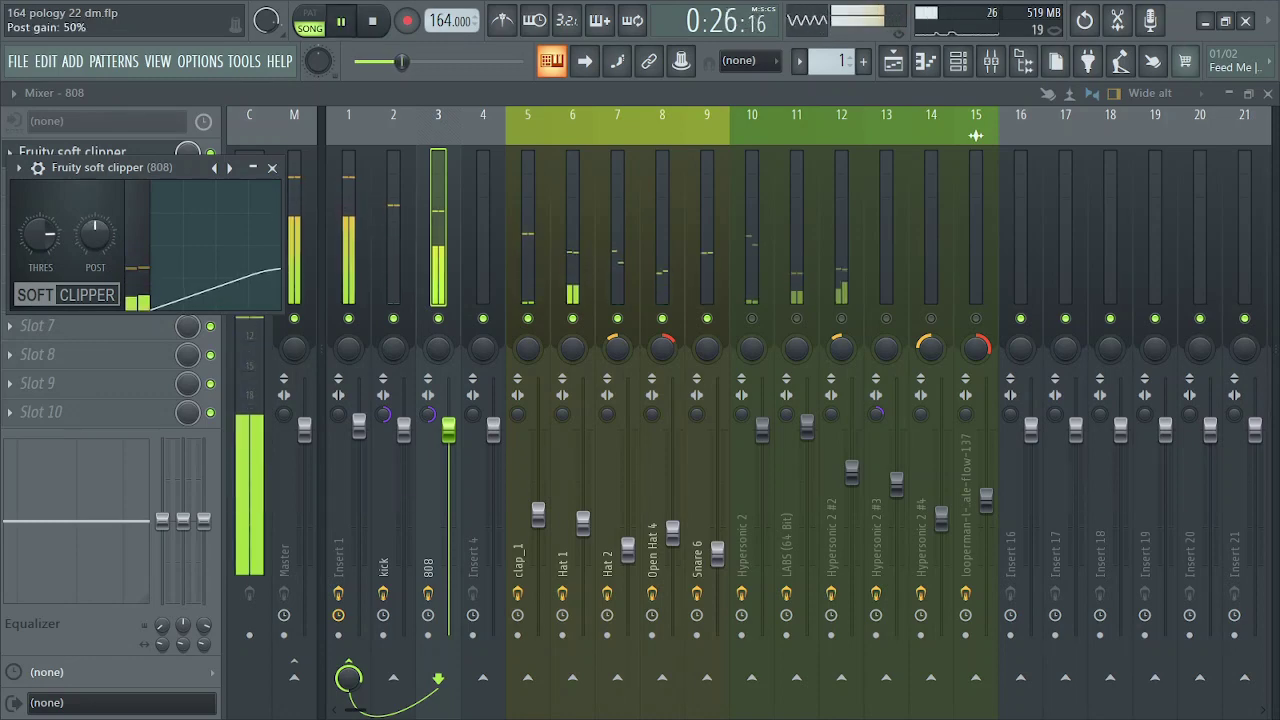
left_click_drag(39, 235, 39, 252)
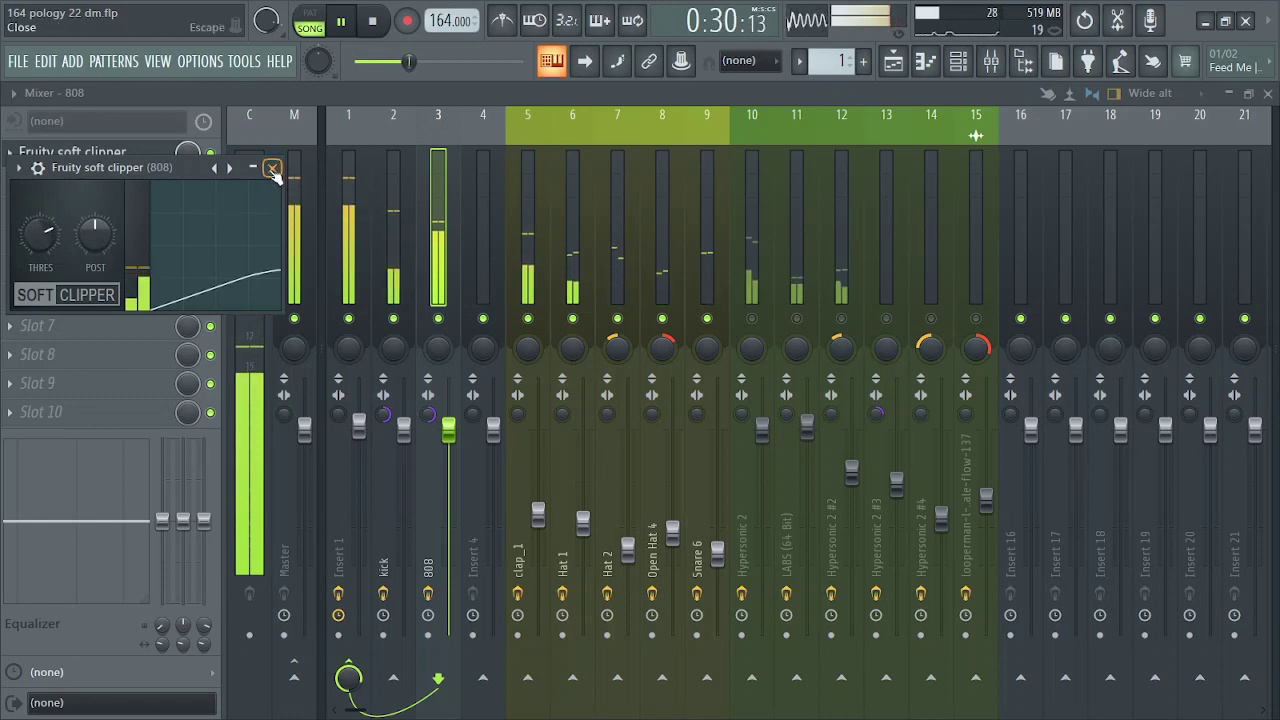
left_click(271, 167)
key("space")
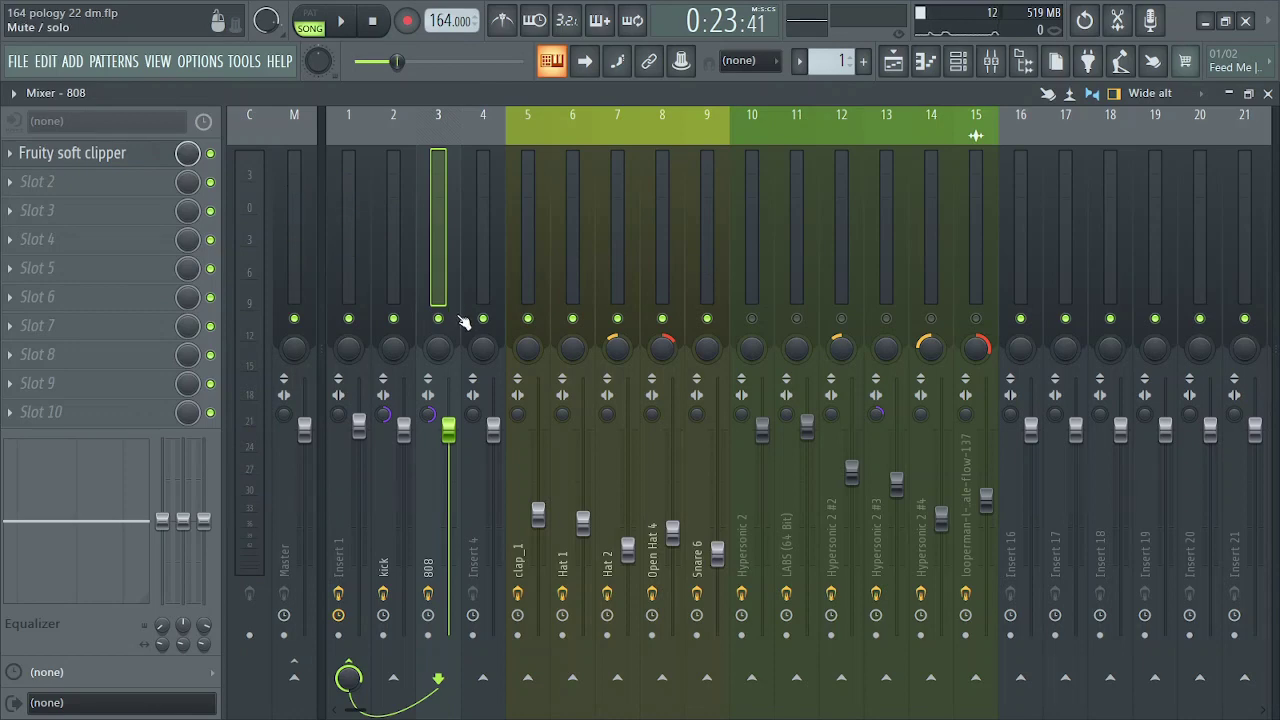
Step: Try Fruity Fast Dist in the 808 track's second effect slot, and delete it
left_click(112, 185)
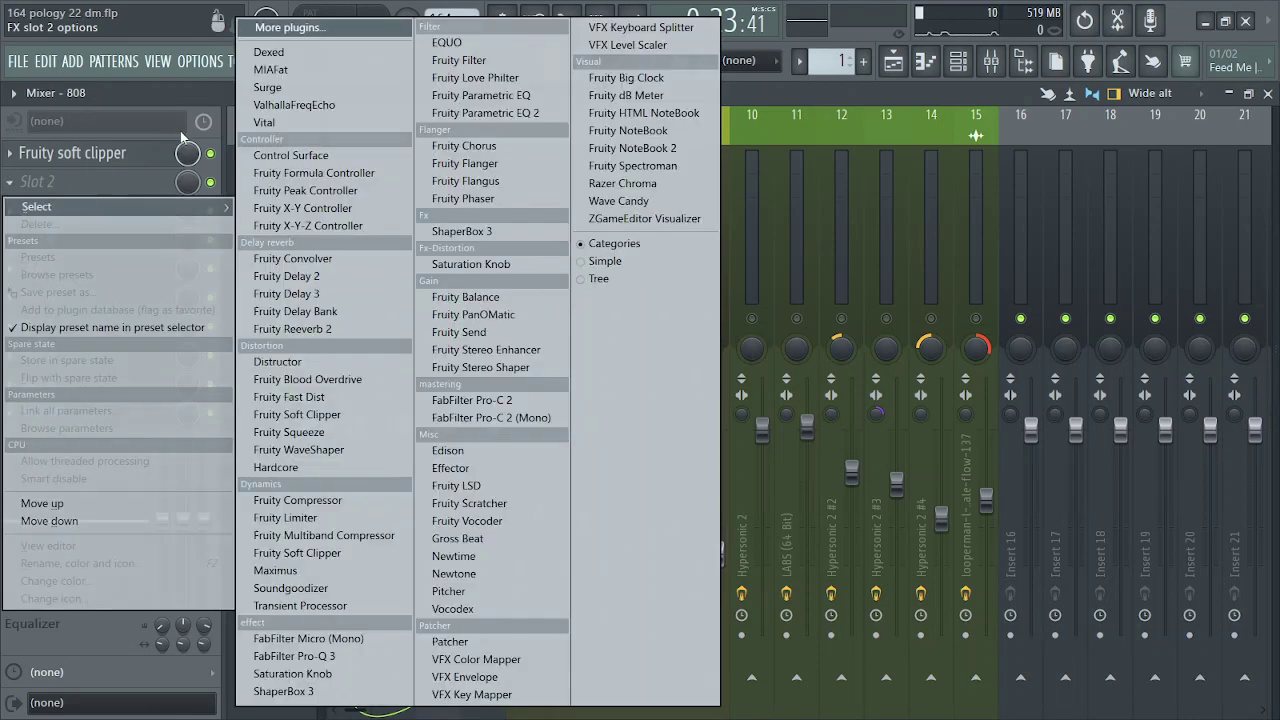
left_click(323, 399)
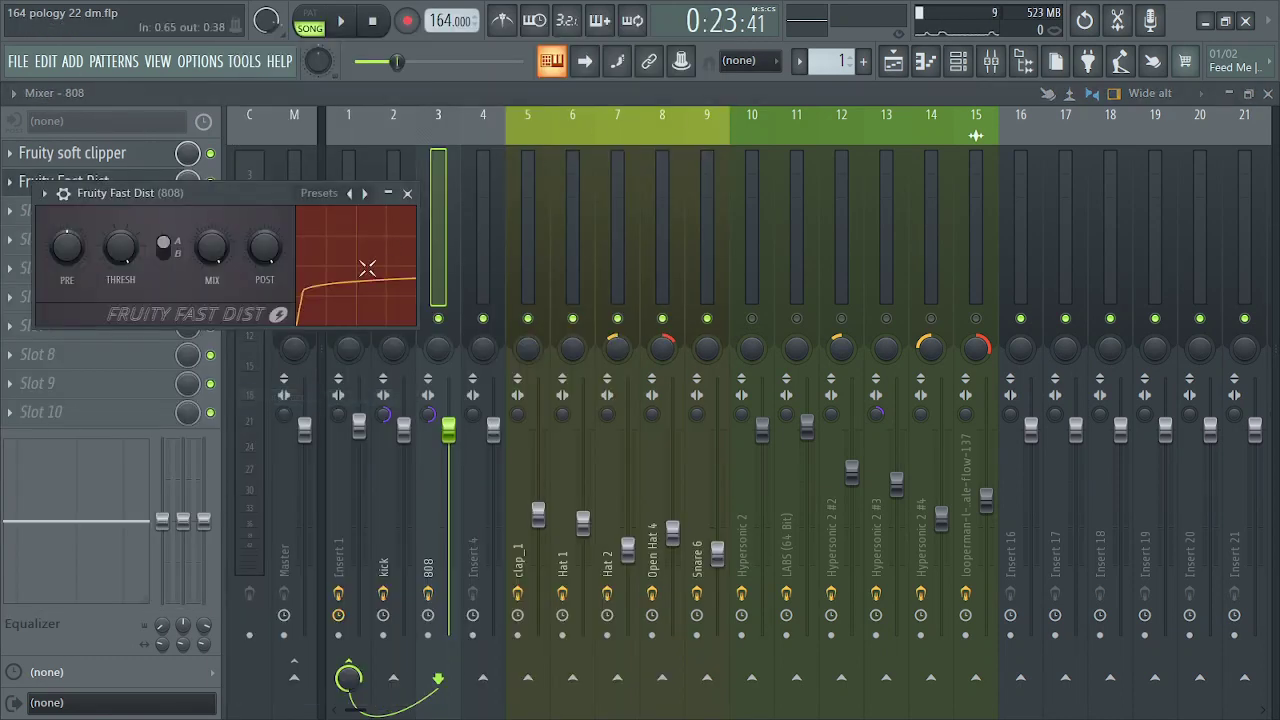
left_click(407, 193)
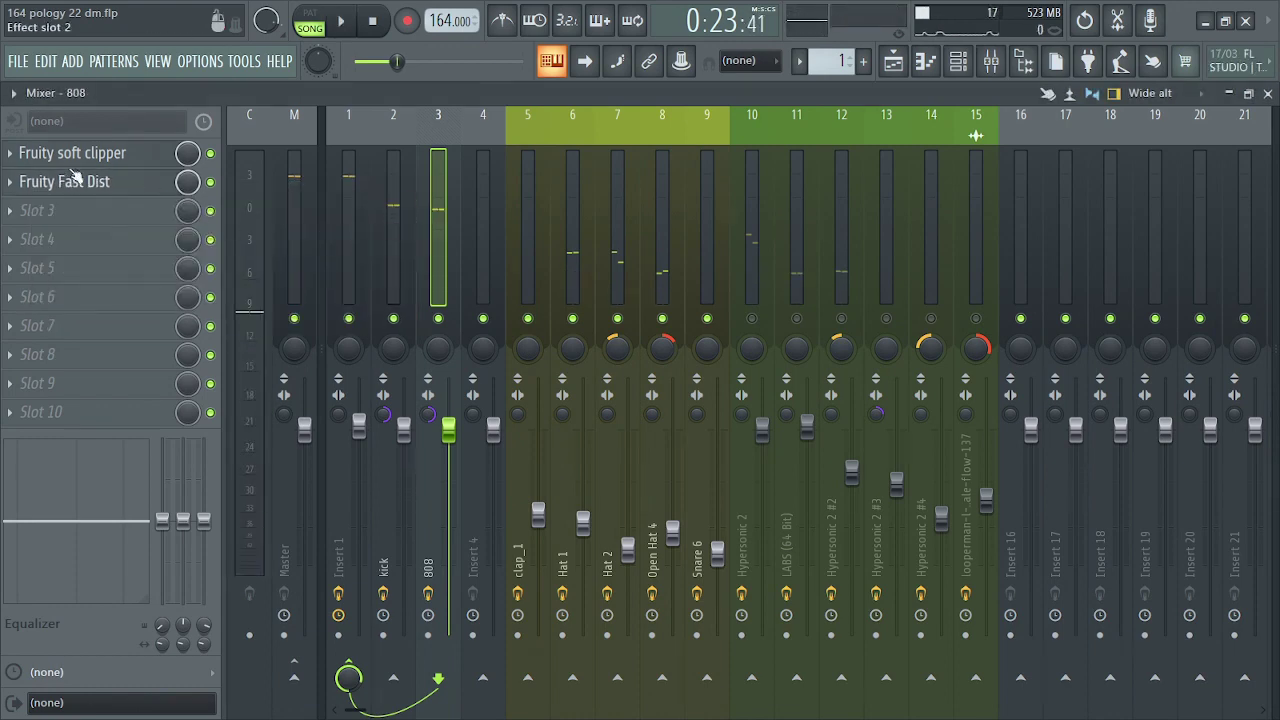
left_click(15, 184)
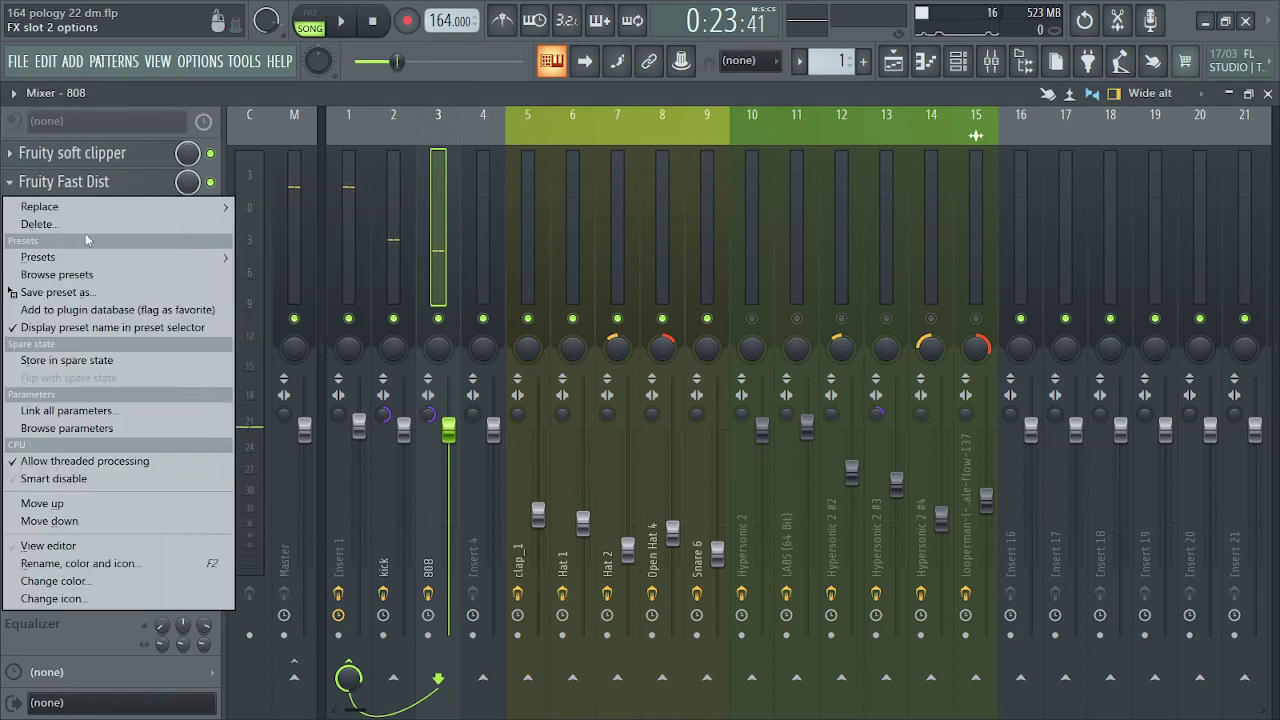
left_click(88, 223)
left_click(734, 434)
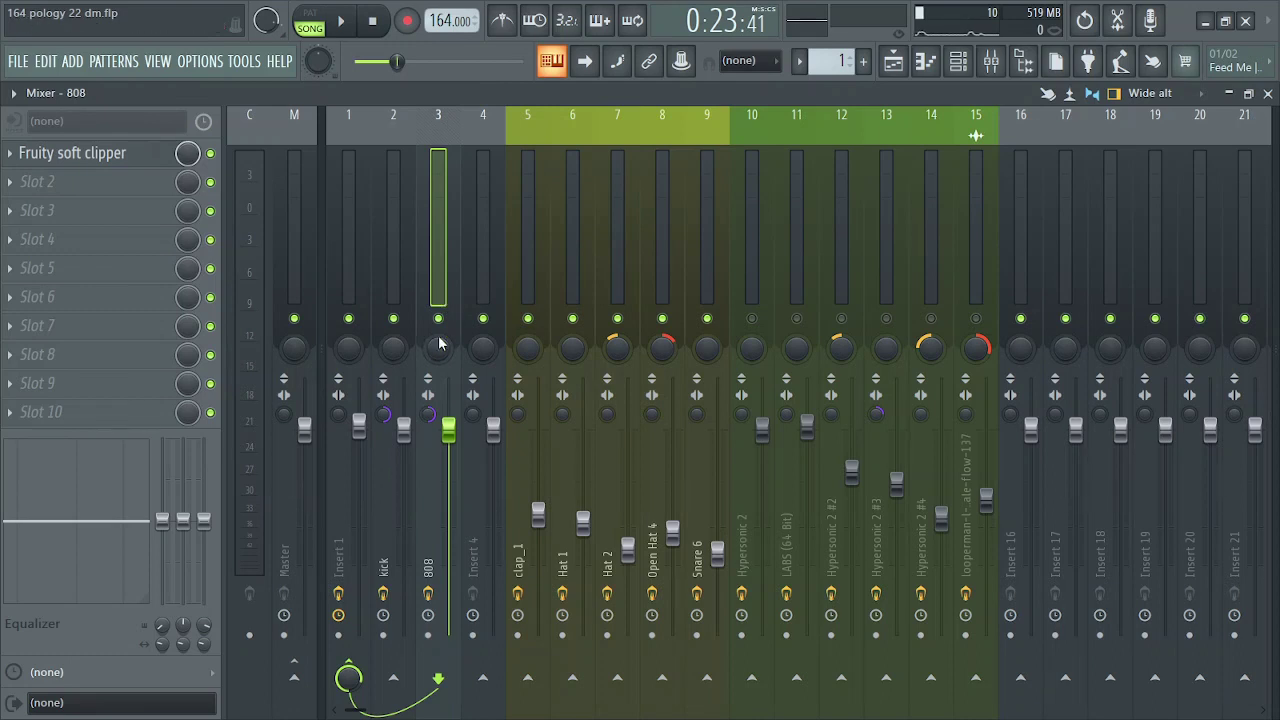
Step: Lower the 808 track's volume to 71% (-6.8 dB) while the song plays
key("space")
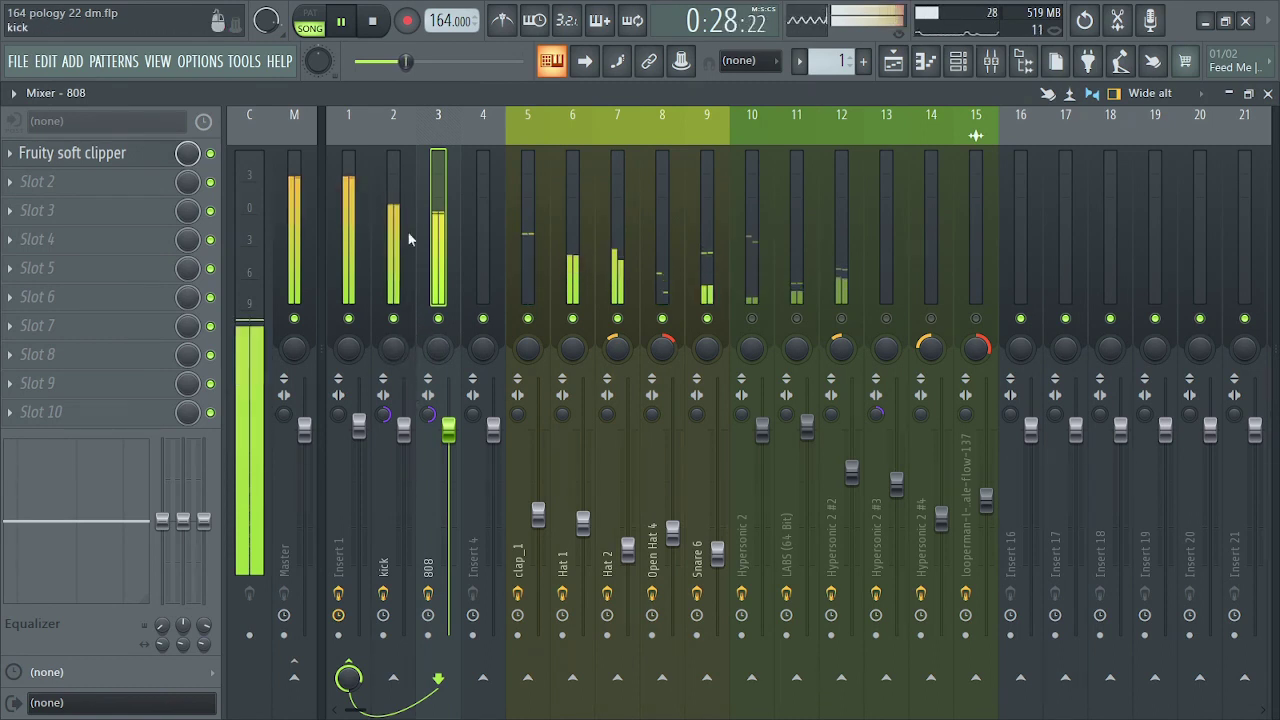
left_click_drag(450, 440, 448, 484)
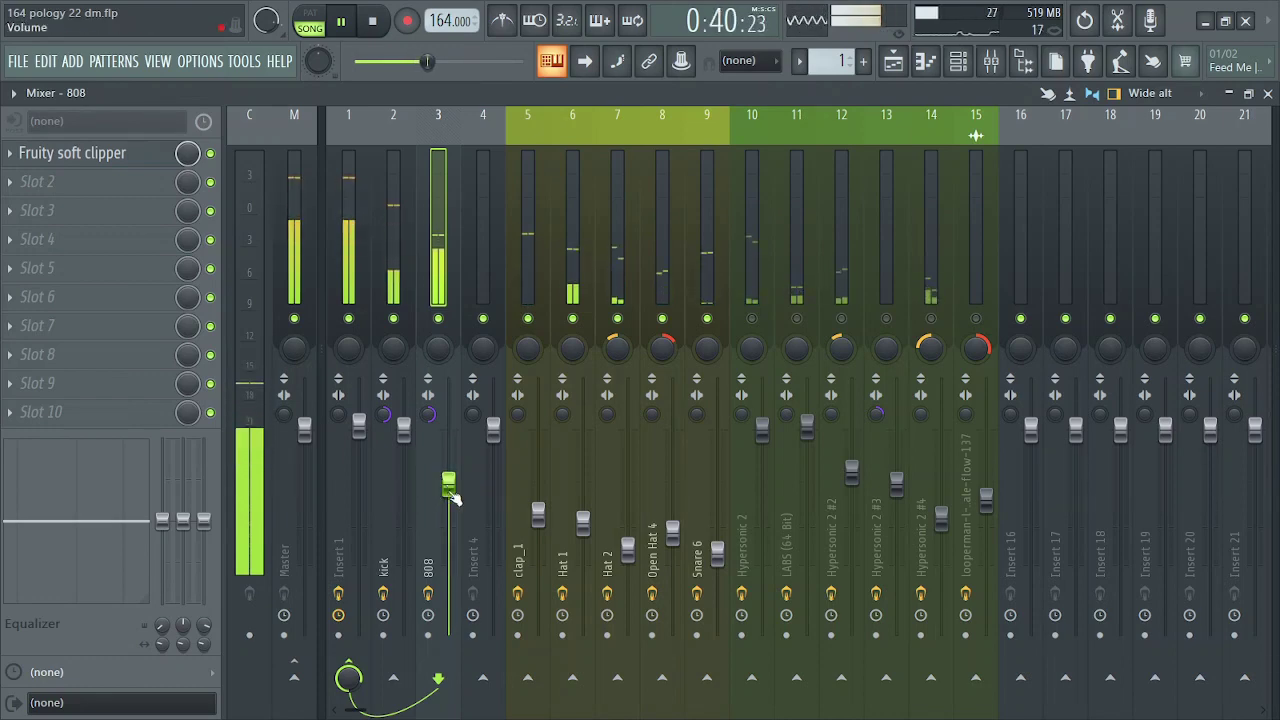
left_click_drag(450, 485, 449, 488)
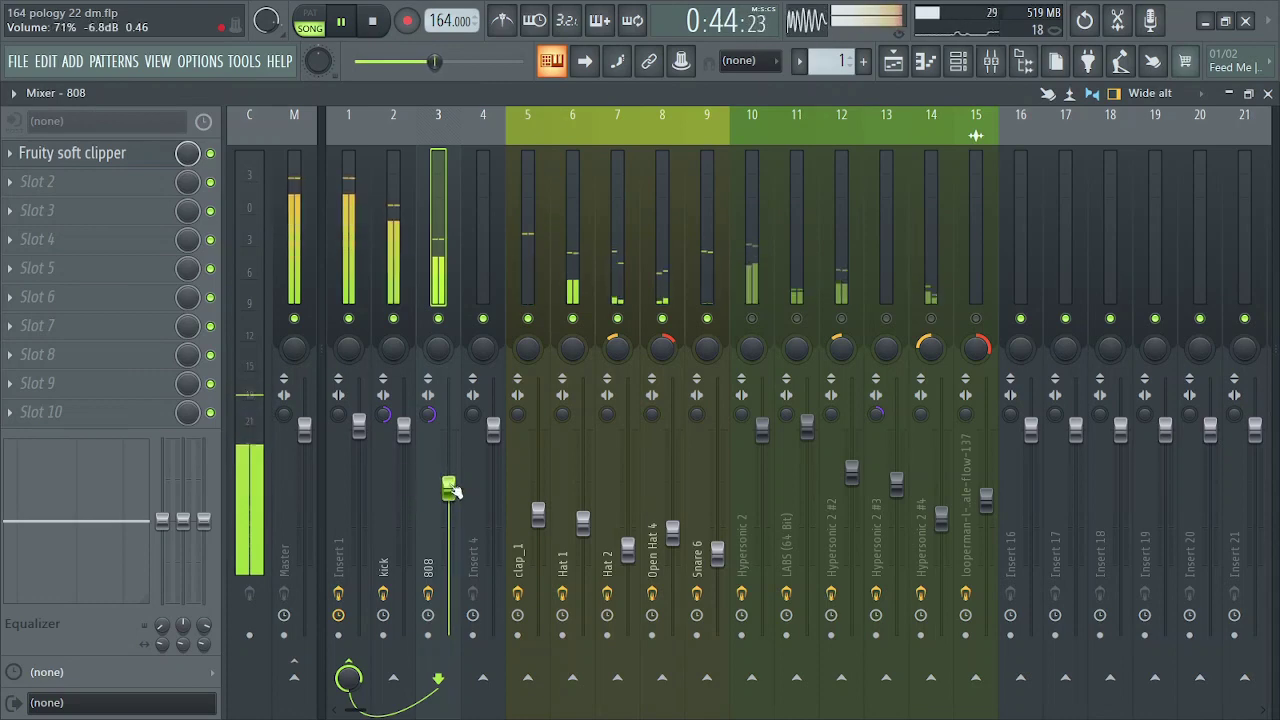